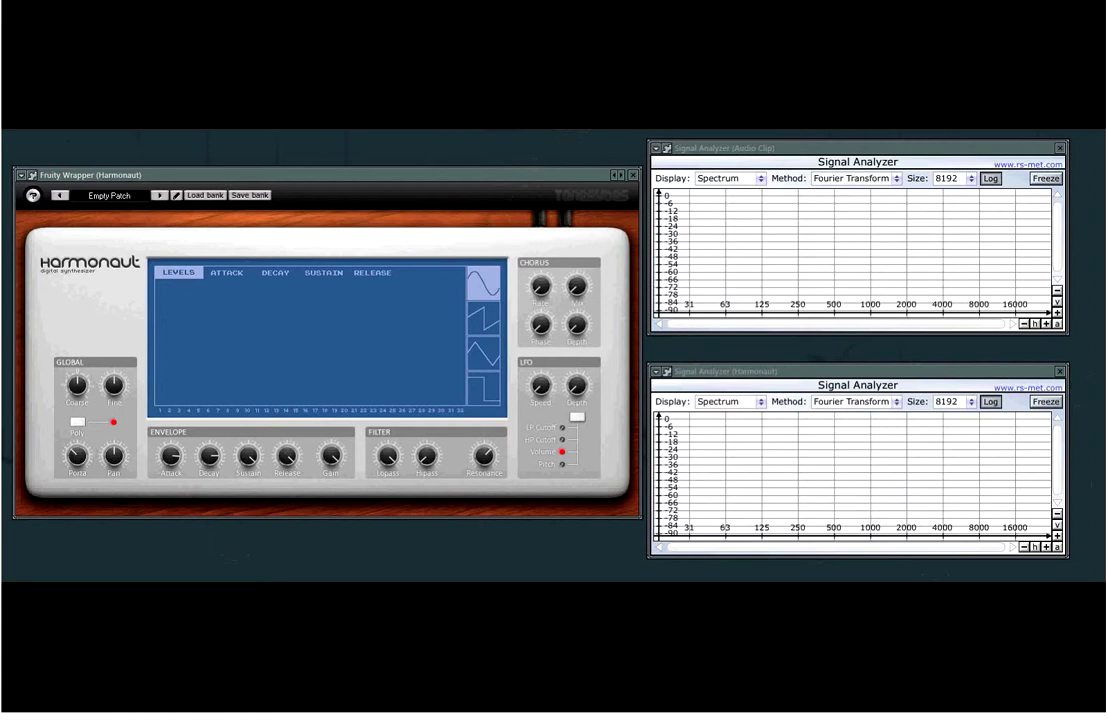
Play the recorded audio clip and freeze its spectrum in the Audio Clip signal analyzer.
key(space)
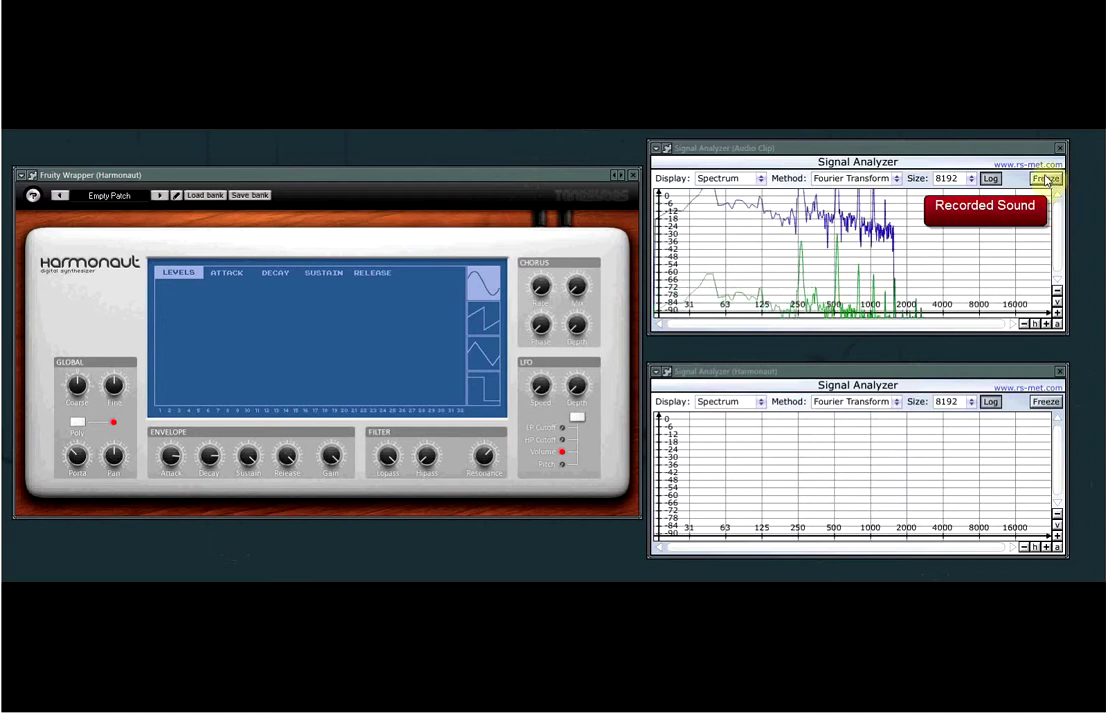
click(1046, 181)
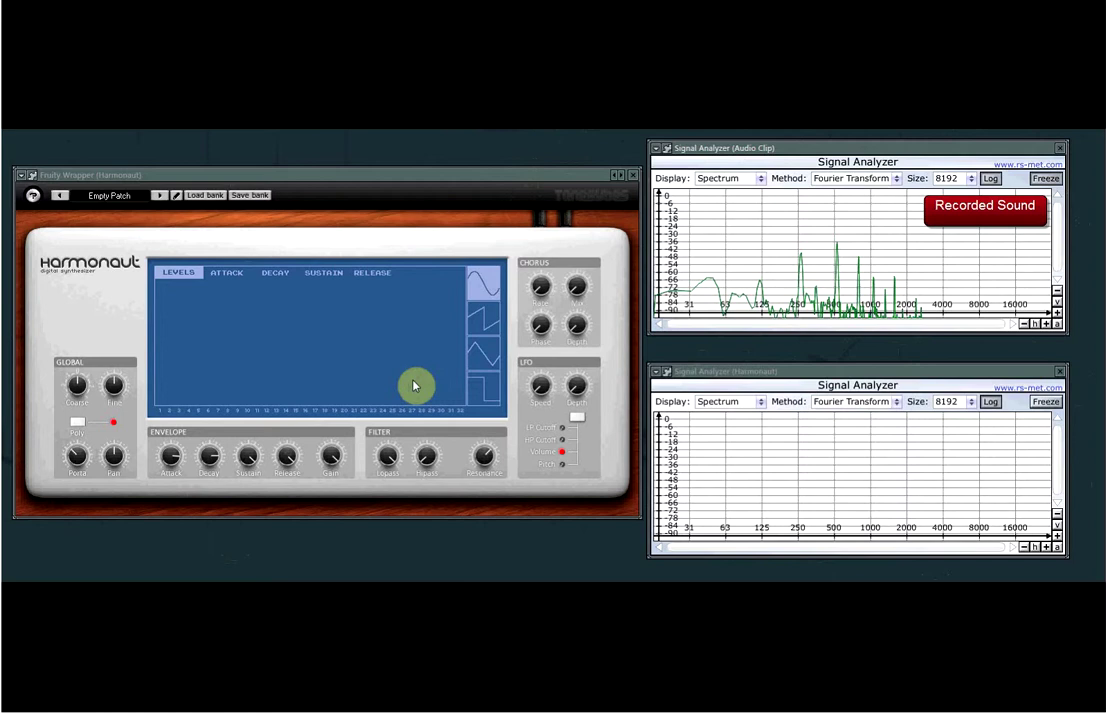
Raise the sustain of all 32 harmonics to maximum in the empty patch.
click(330, 275)
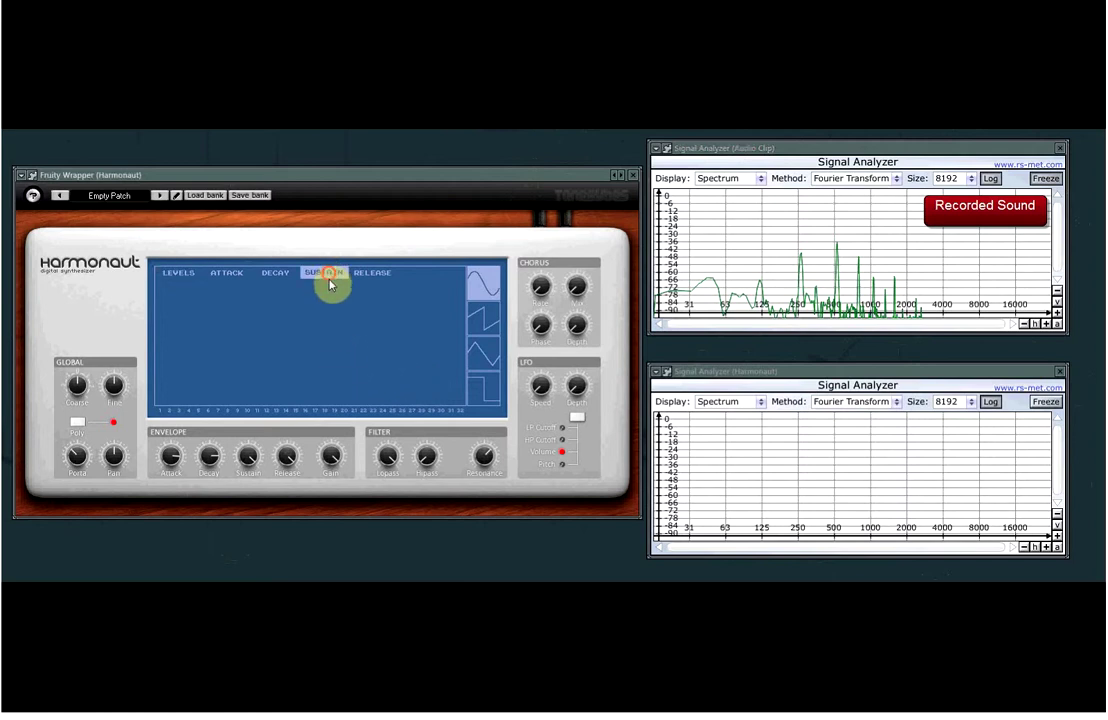
click(159, 312)
mouse_move(159, 312)
mouse_down()
mouse_move(161, 280)
mouse_move(470, 277)
mouse_up()
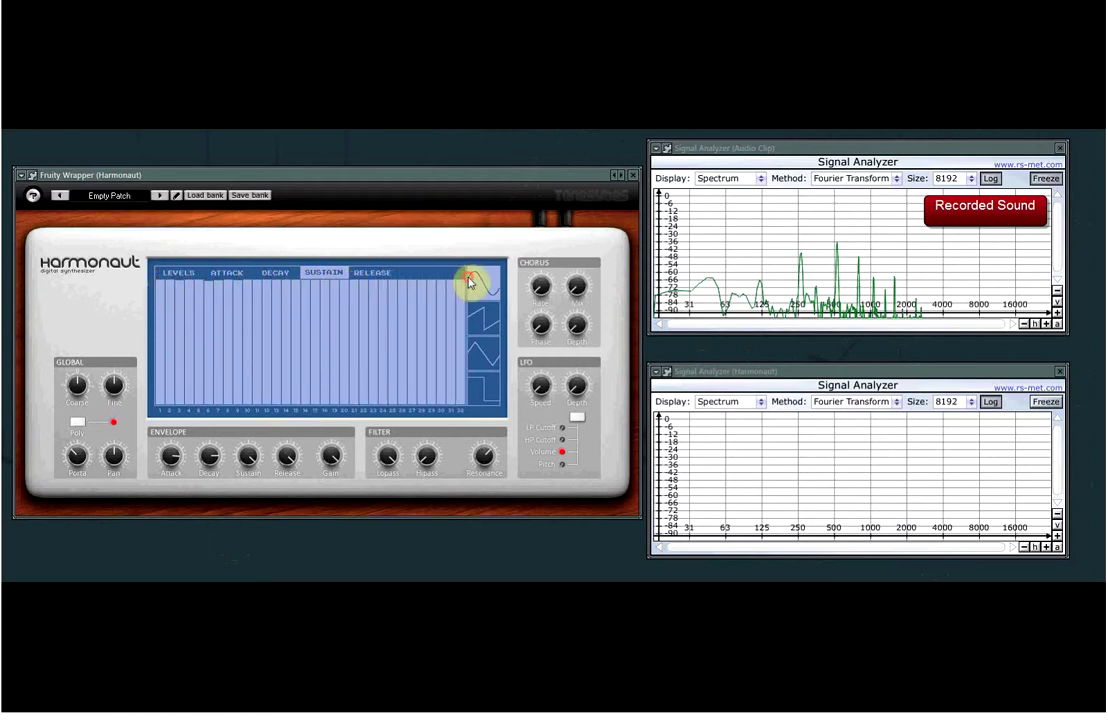
Draw the levels of harmonics 1 to 8 after the recorded peaks: 1 and 2 near full, 3 about 40%, 6 about 25%, the others low.
click(180, 278)
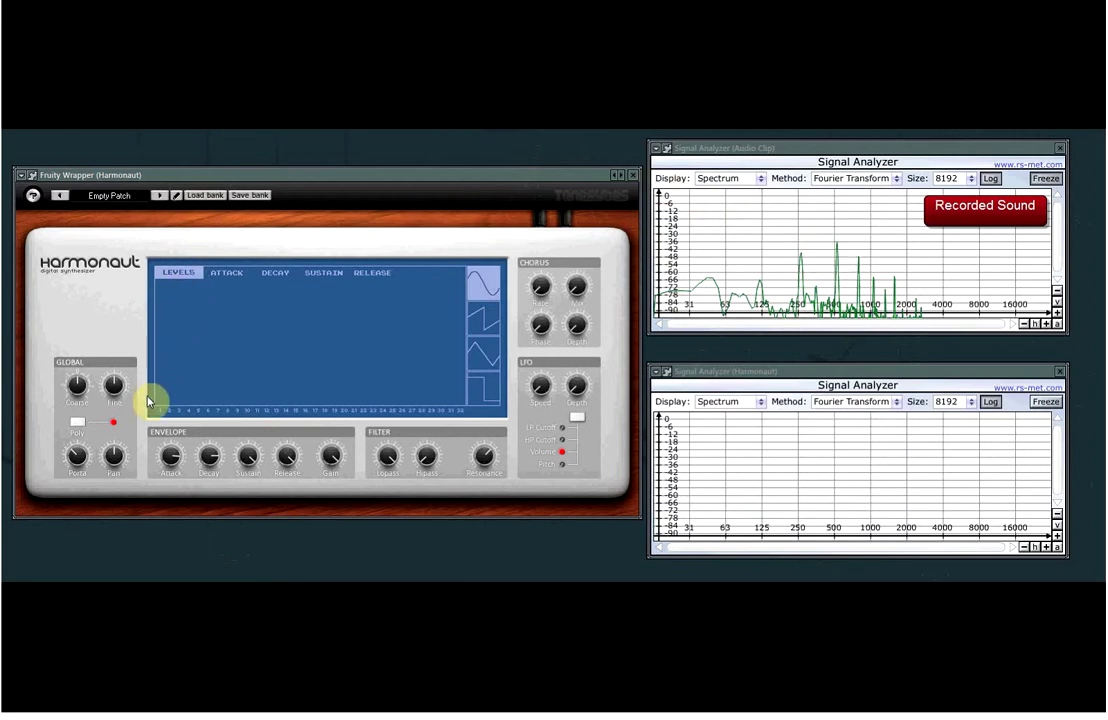
drag(166, 396, 165, 291)
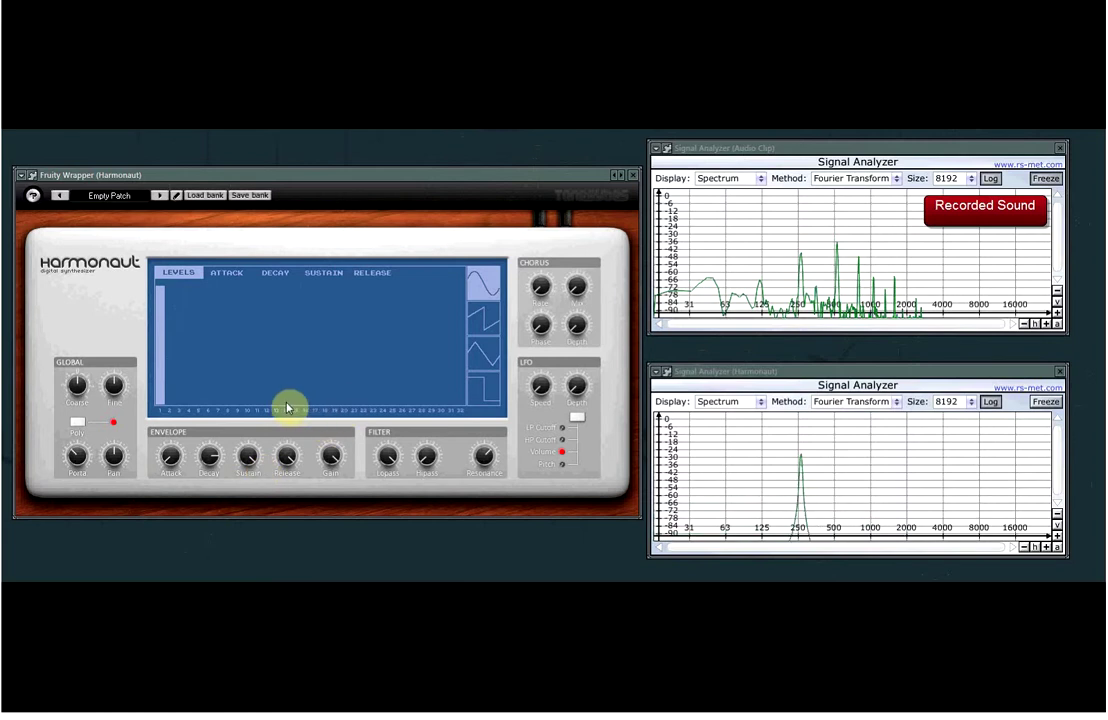
drag(170, 403, 175, 376)
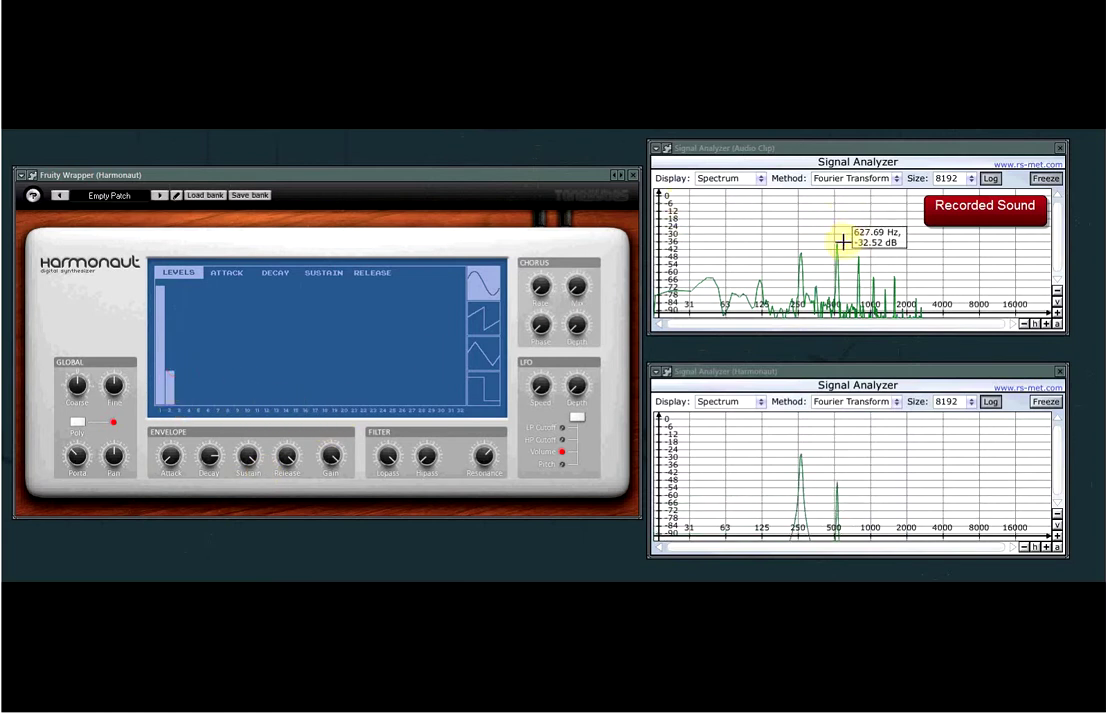
mouse_move(171, 376)
mouse_down()
mouse_move(173, 292)
mouse_move(182, 432)
mouse_move(183, 359)
mouse_move(198, 383)
mouse_move(190, 405)
mouse_move(193, 388)
mouse_move(204, 397)
mouse_up()
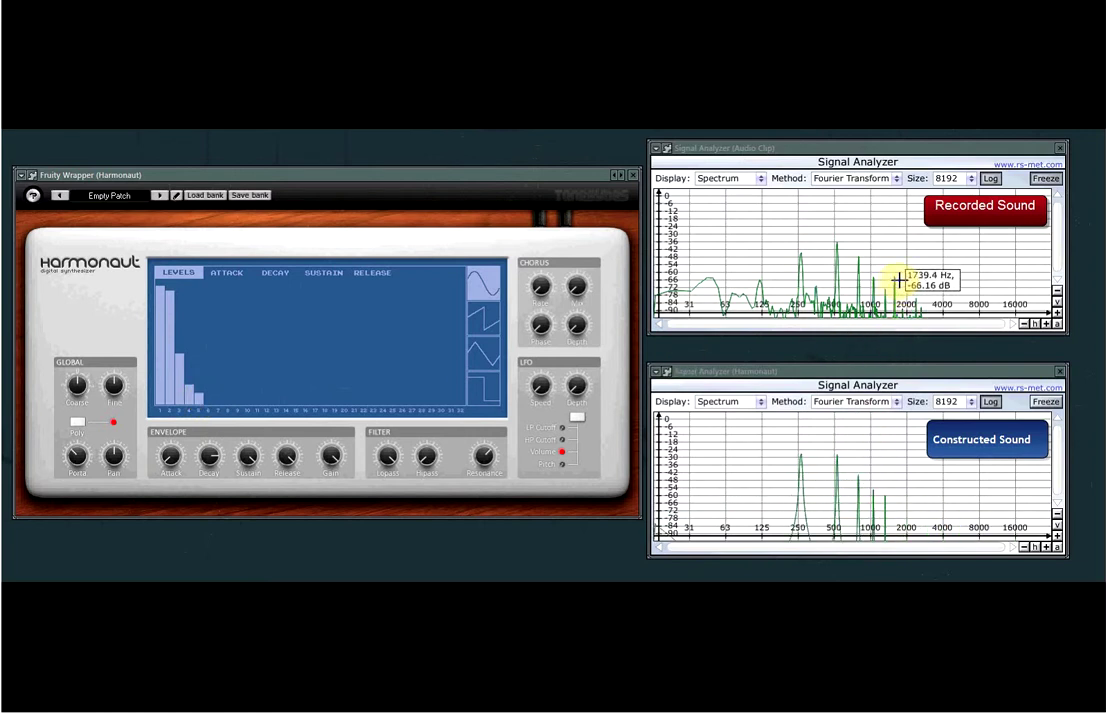
mouse_move(215, 401)
mouse_down()
mouse_move(212, 386)
mouse_move(232, 400)
mouse_move(218, 404)
mouse_move(230, 396)
mouse_up()
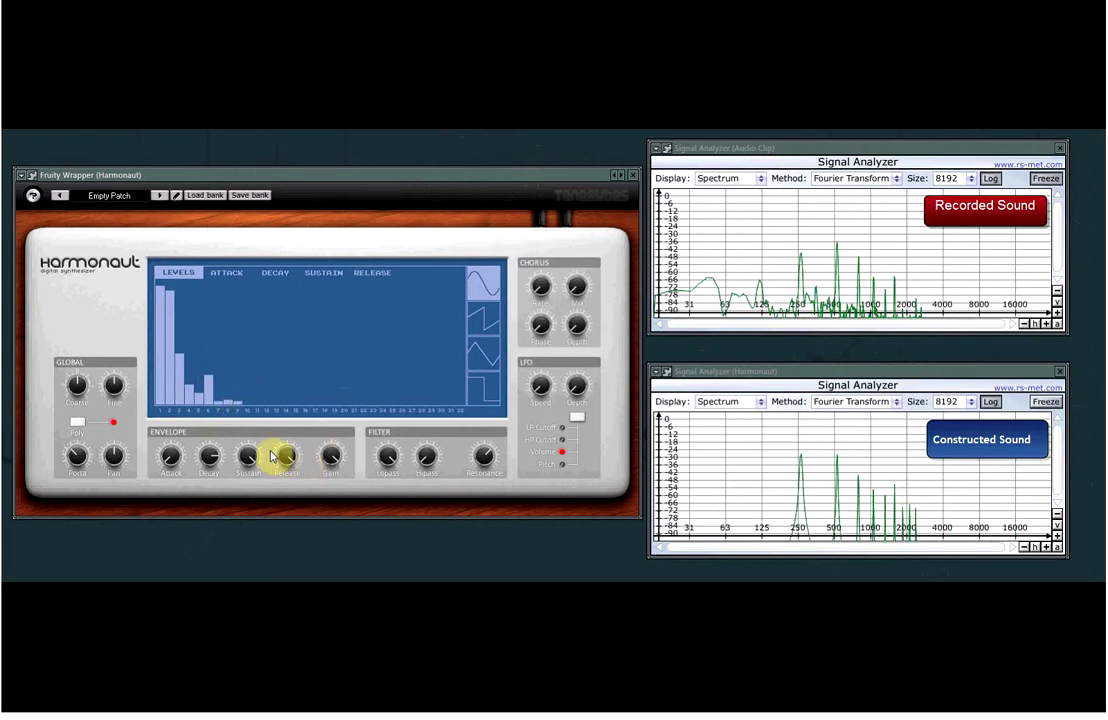
drag(240, 404, 237, 413)
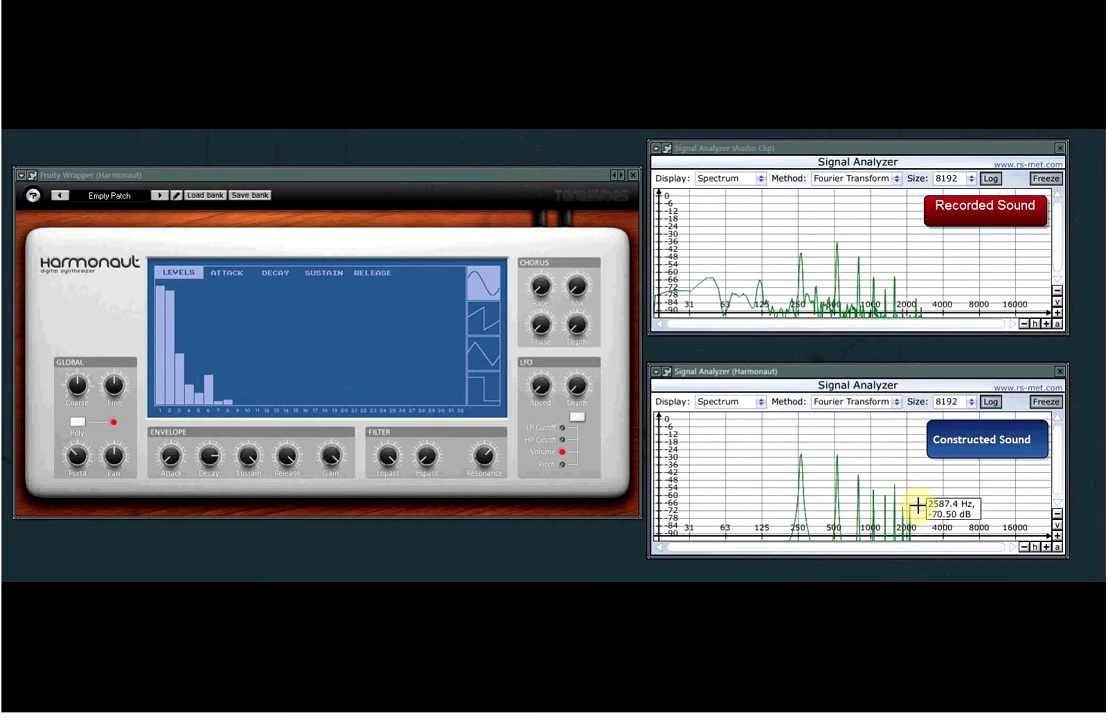
Lower the first harmonic to about 90% and the second to about 60%, refreshing the Harmonaut spectrum for comparison with the recording.
drag(168, 287, 237, 401)
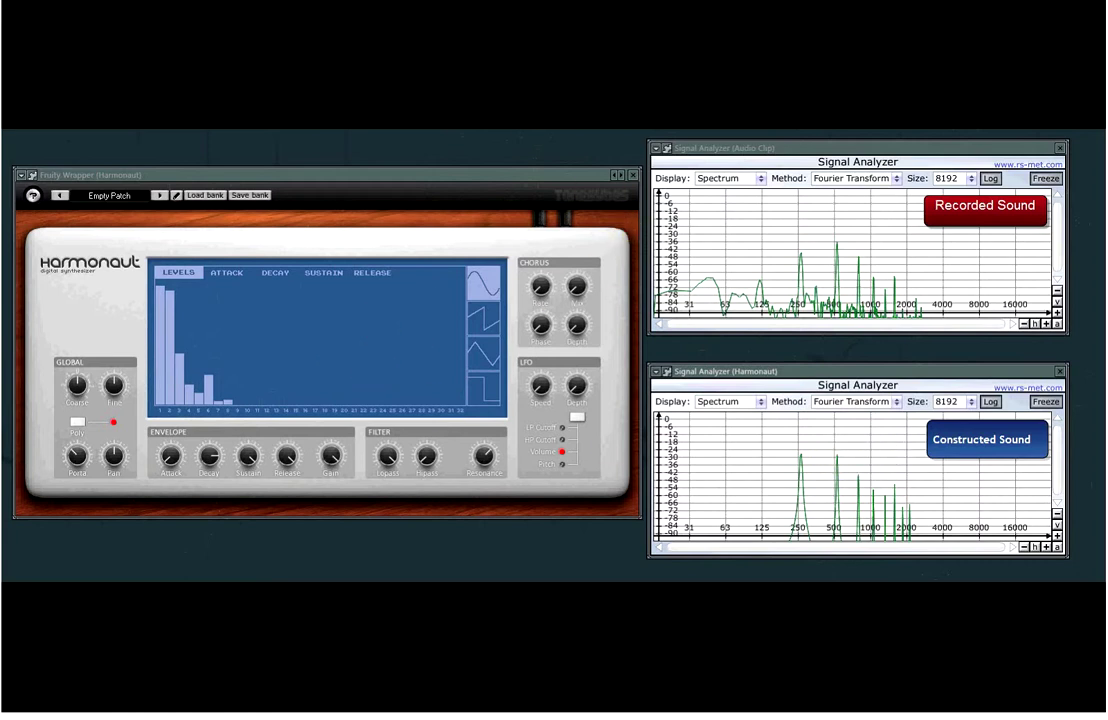
click(171, 298)
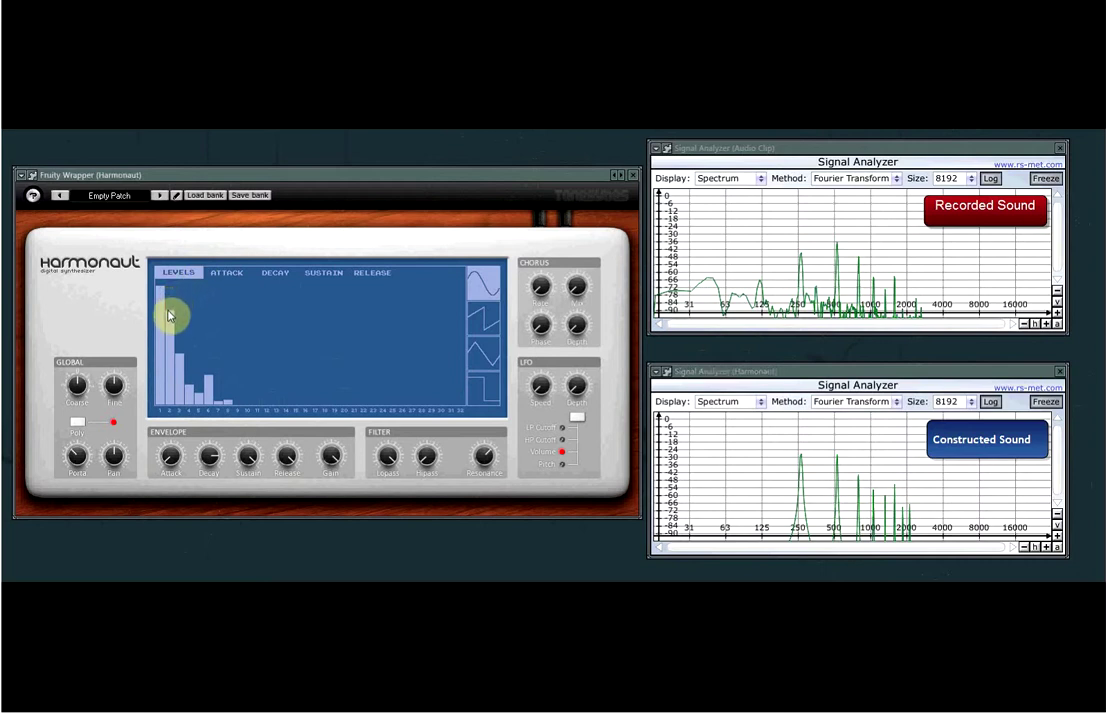
click(1044, 402)
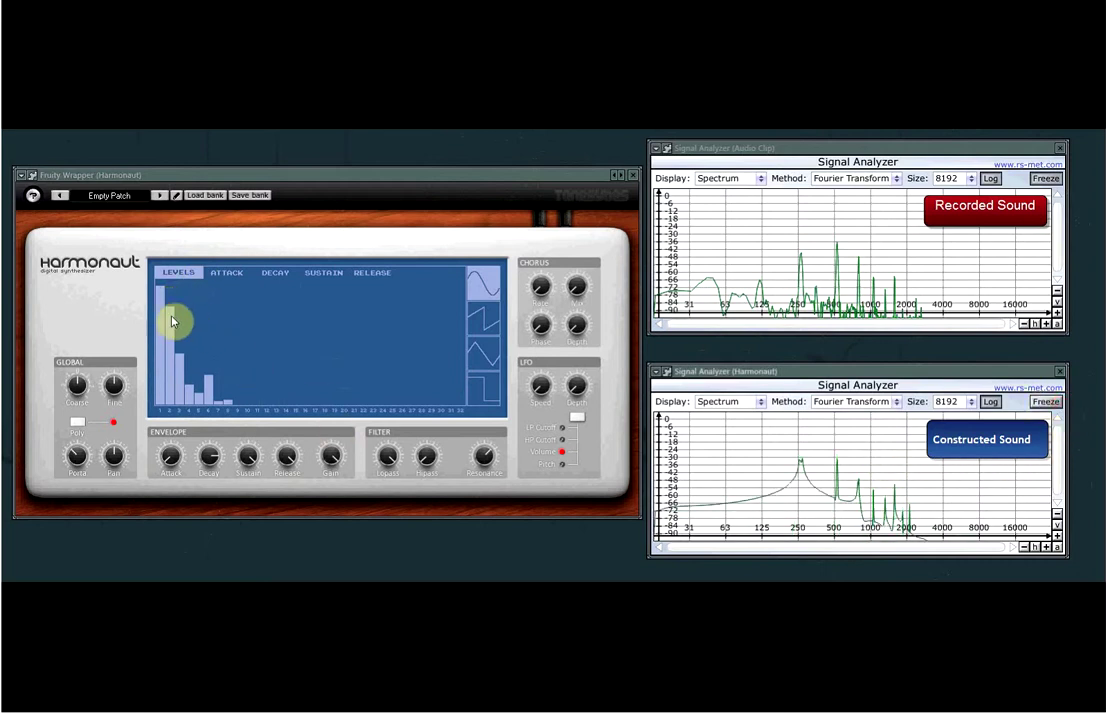
mouse_move(171, 322)
mouse_down()
mouse_move(160, 352)
mouse_move(166, 297)
mouse_up()
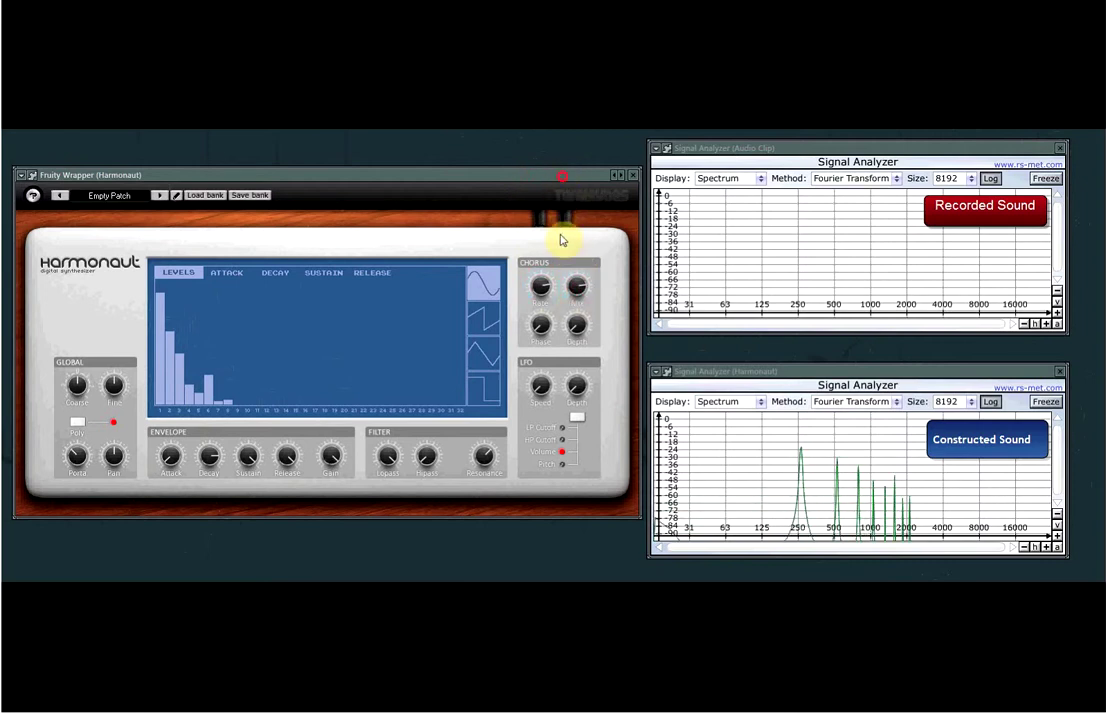
Turn up the chorus phase and depth, and load the Microphone Organ preset.
mouse_move(576, 329)
mouse_down()
mouse_move(568, 260)
mouse_move(564, 304)
mouse_up()
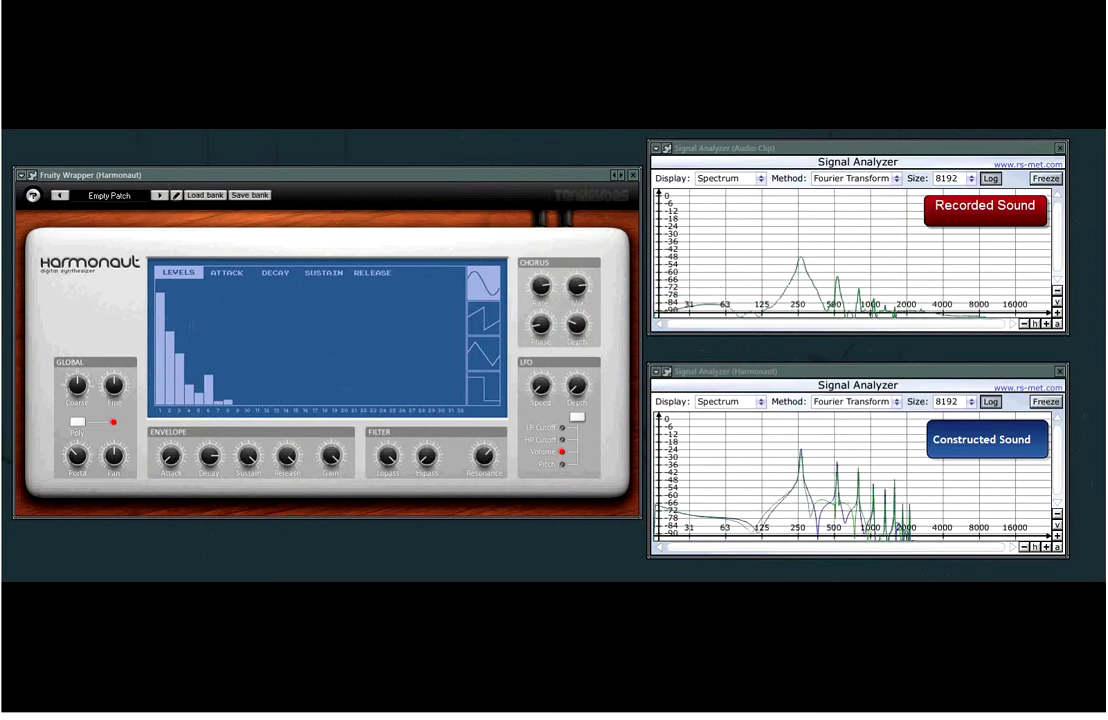
click(142, 195)
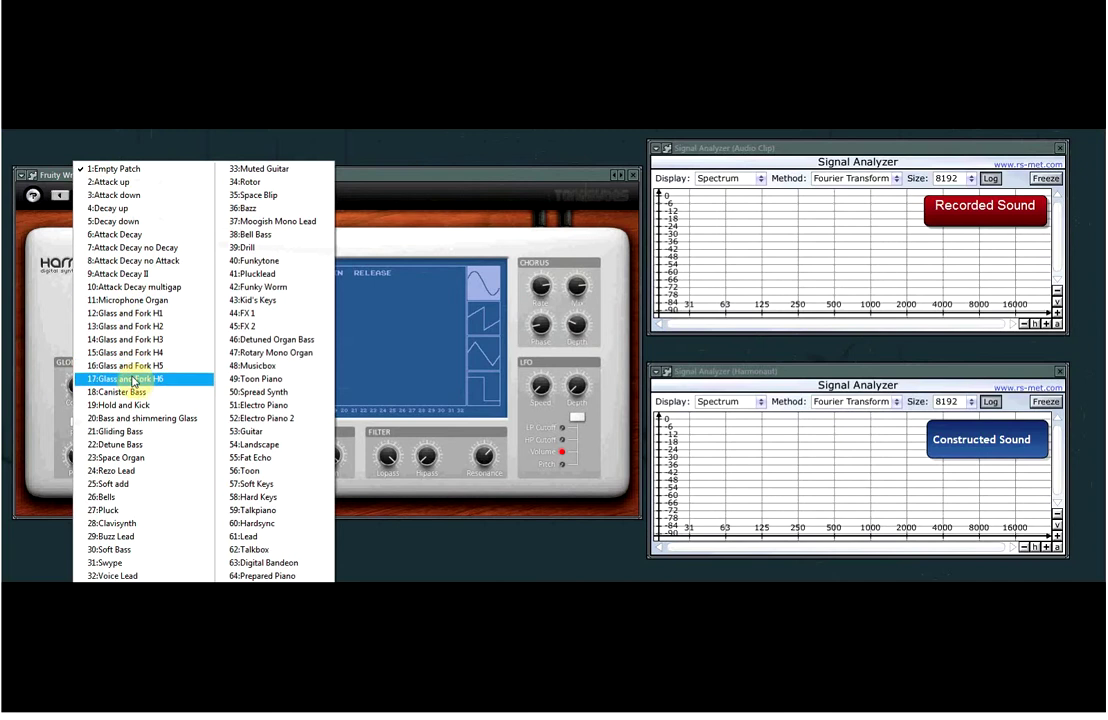
click(136, 302)
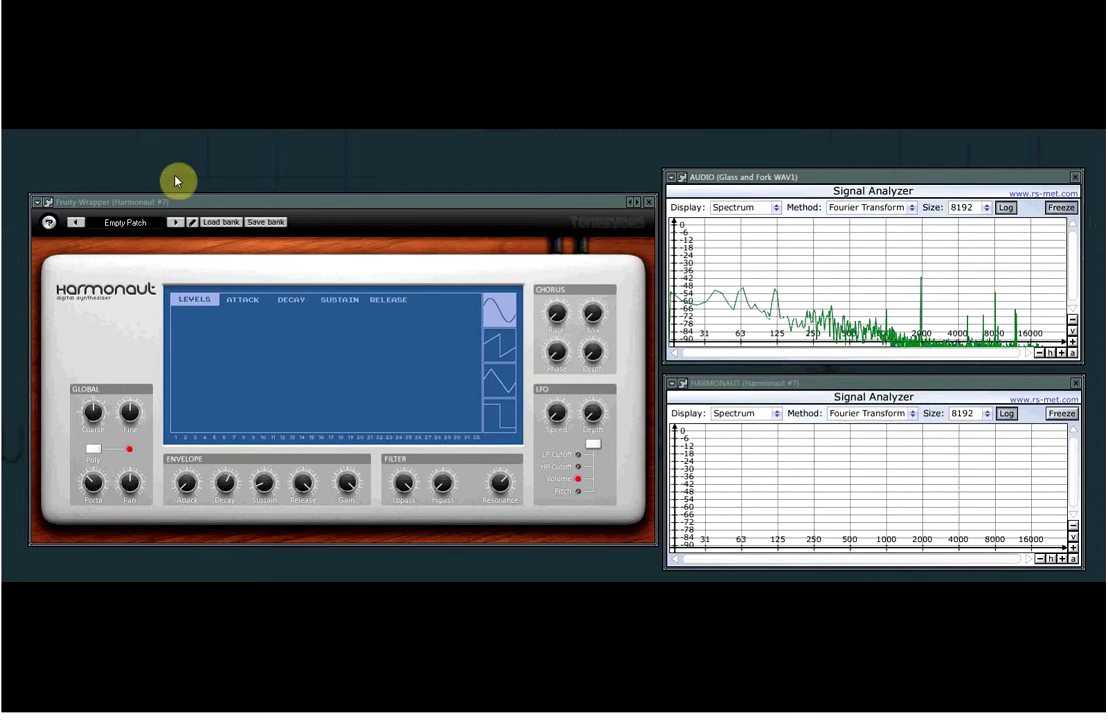
Raise the sustain of every harmonic to maximum in Harmonaut #7's empty patch and return to the harmonic levels.
click(341, 301)
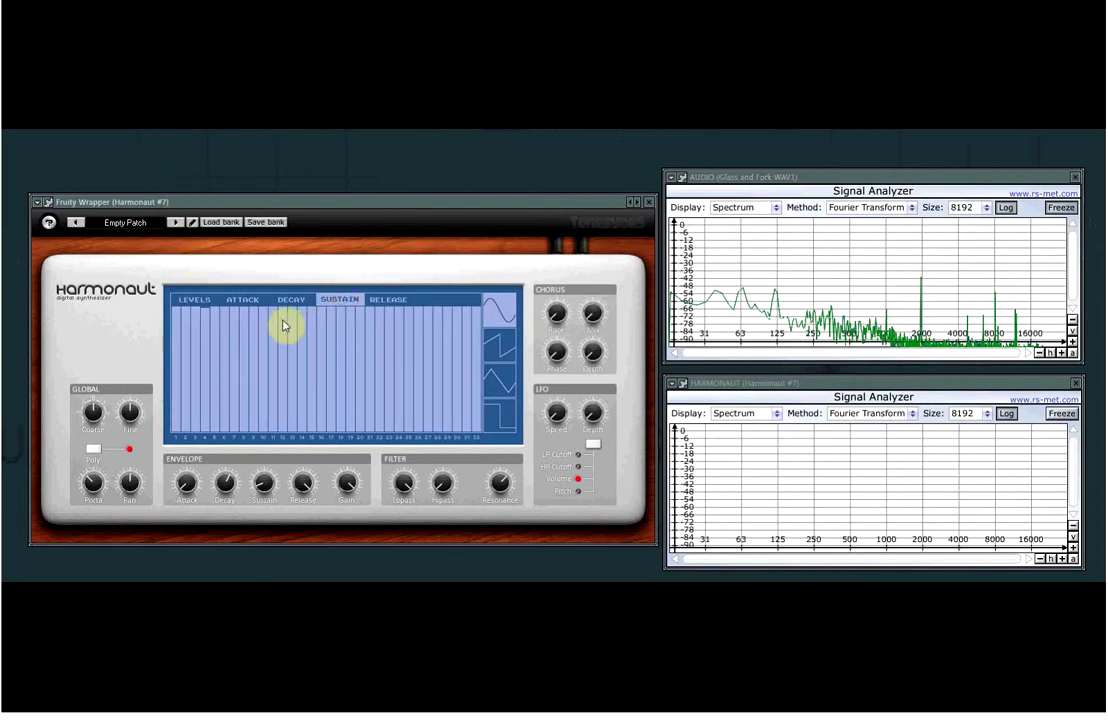
click(195, 301)
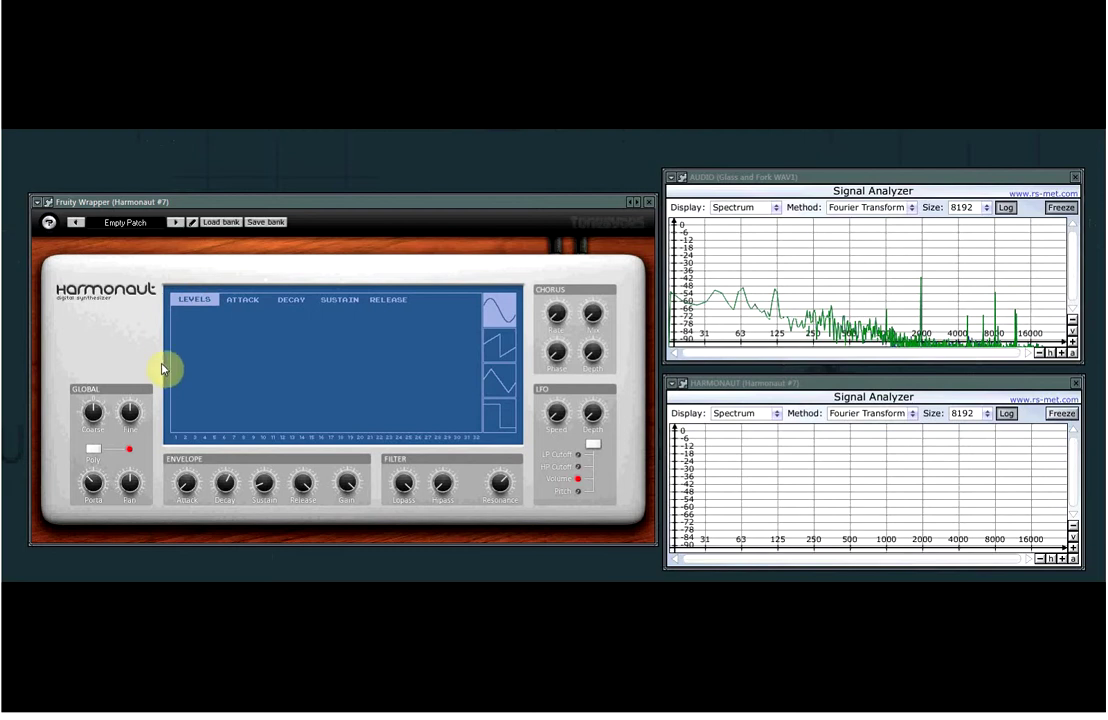
Set only the first harmonic to full level and turn the coarse tuning fully up to match the recording's 2000 Hz peak.
drag(178, 428, 185, 316)
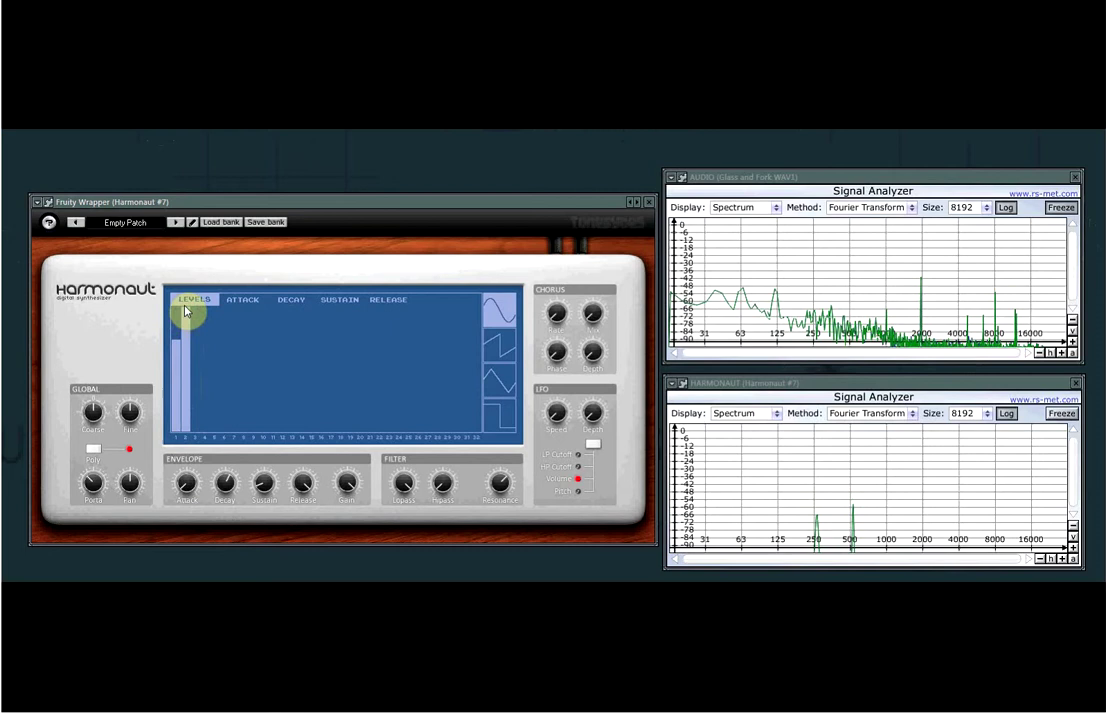
mouse_move(187, 360)
mouse_down()
mouse_move(180, 458)
mouse_move(178, 303)
mouse_up()
drag(99, 413, 127, 418)
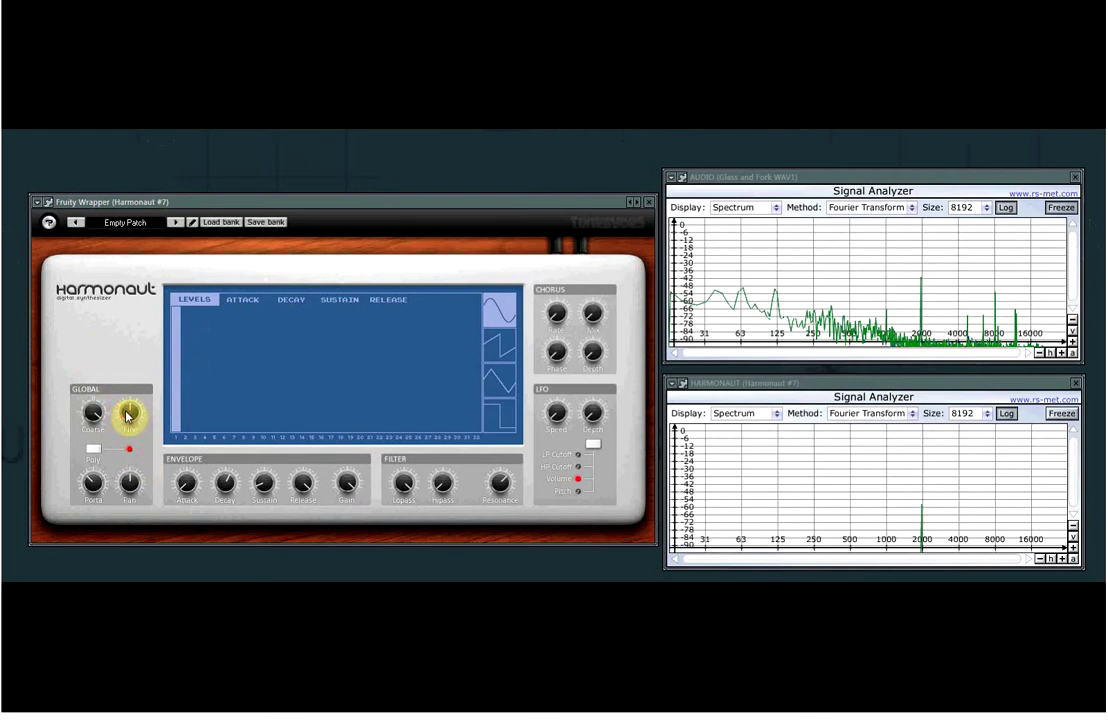
mouse_move(937, 257)
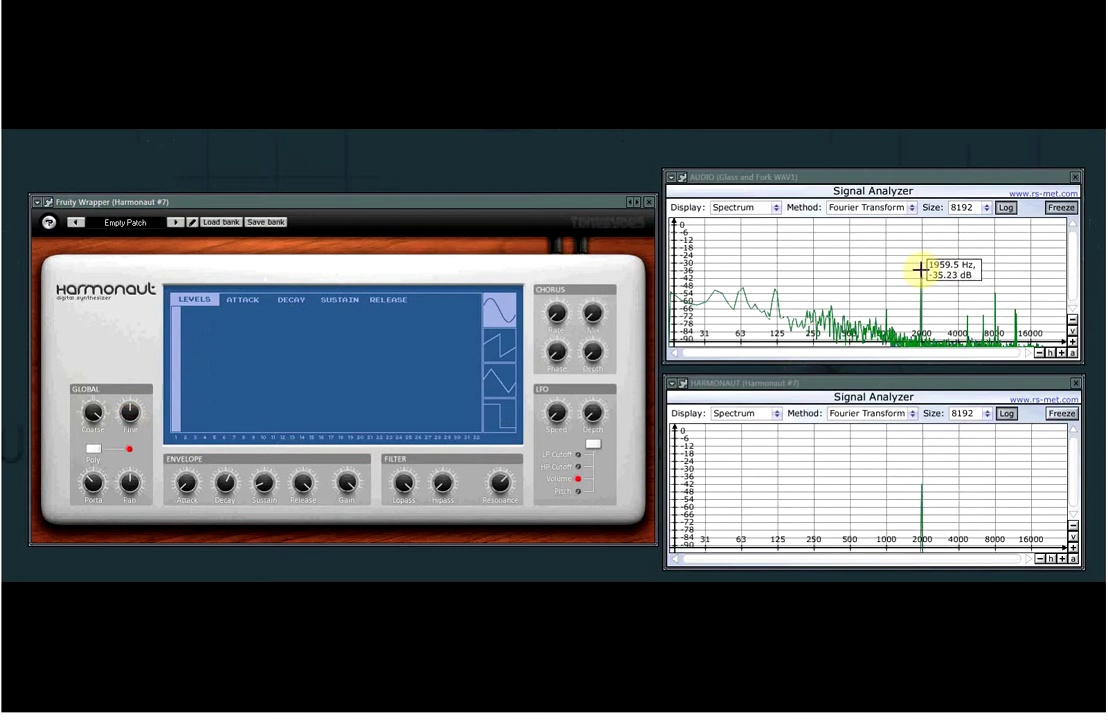
mouse_move(916, 497)
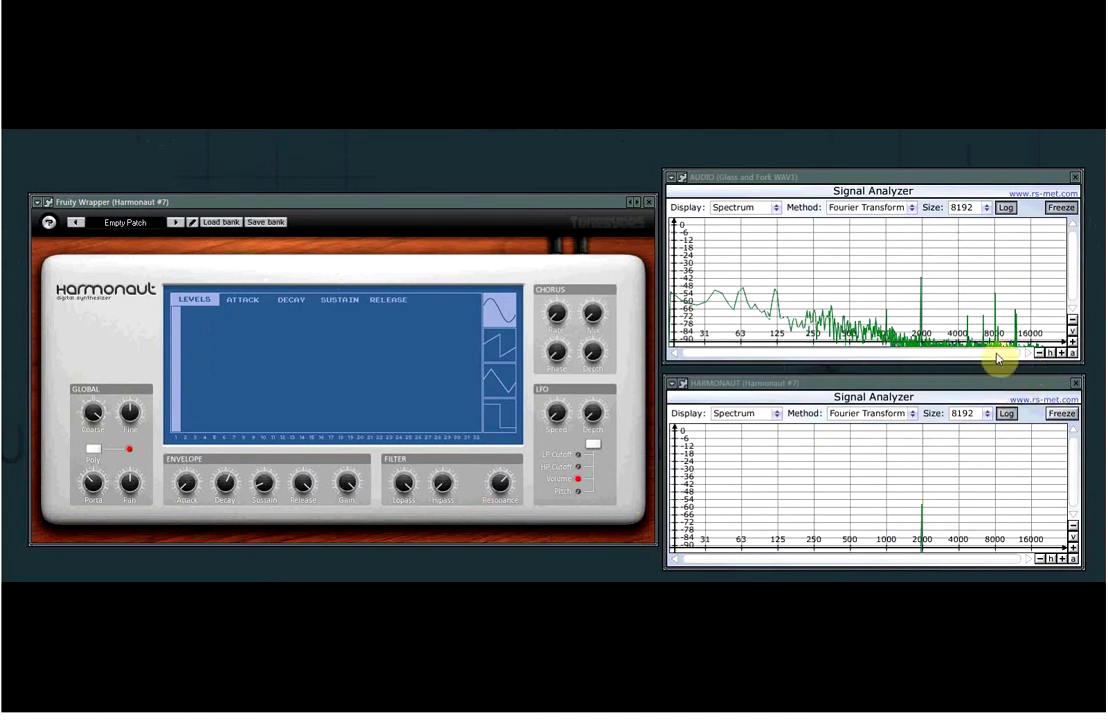
Try adding the second harmonic at about 60% level to reach the recording's next peak.
click(186, 423)
mouse_move(186, 423)
mouse_down()
mouse_move(196, 385)
mouse_move(208, 448)
mouse_move(190, 428)
mouse_move(190, 440)
mouse_move(213, 440)
mouse_move(186, 420)
mouse_up()
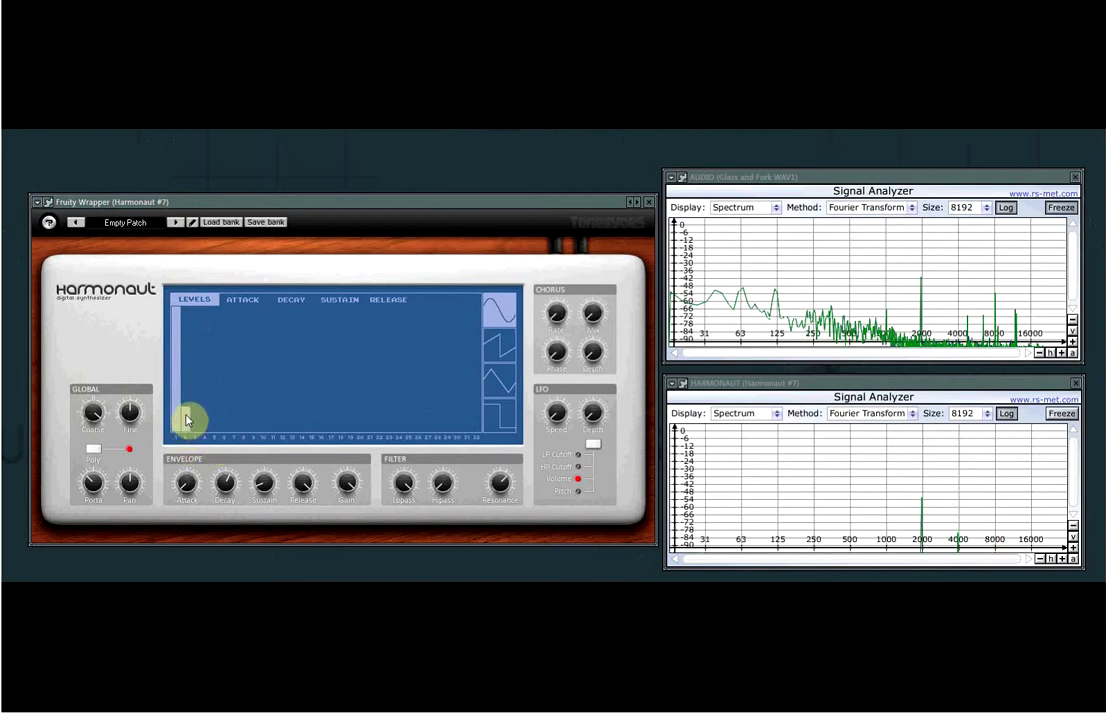
click(187, 357)
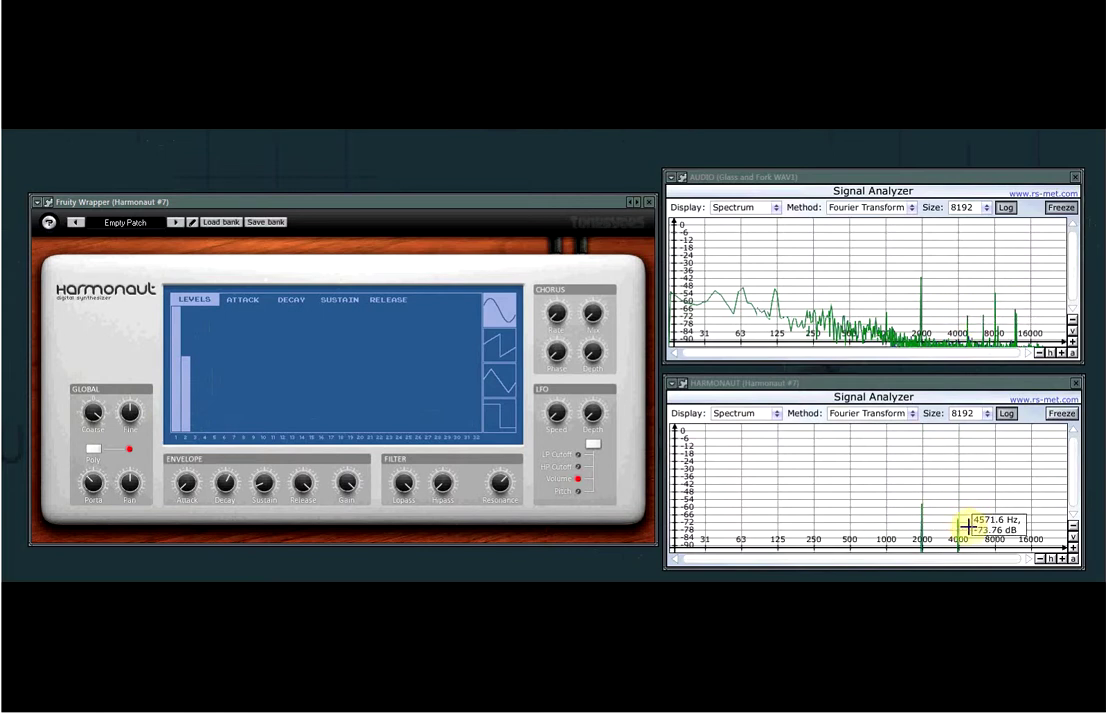
Try the third harmonic at about 40% in place of the second, compare its frequency with the recording, and remove it.
mouse_move(198, 420)
mouse_down()
mouse_move(188, 370)
mouse_move(187, 446)
mouse_move(201, 390)
mouse_up()
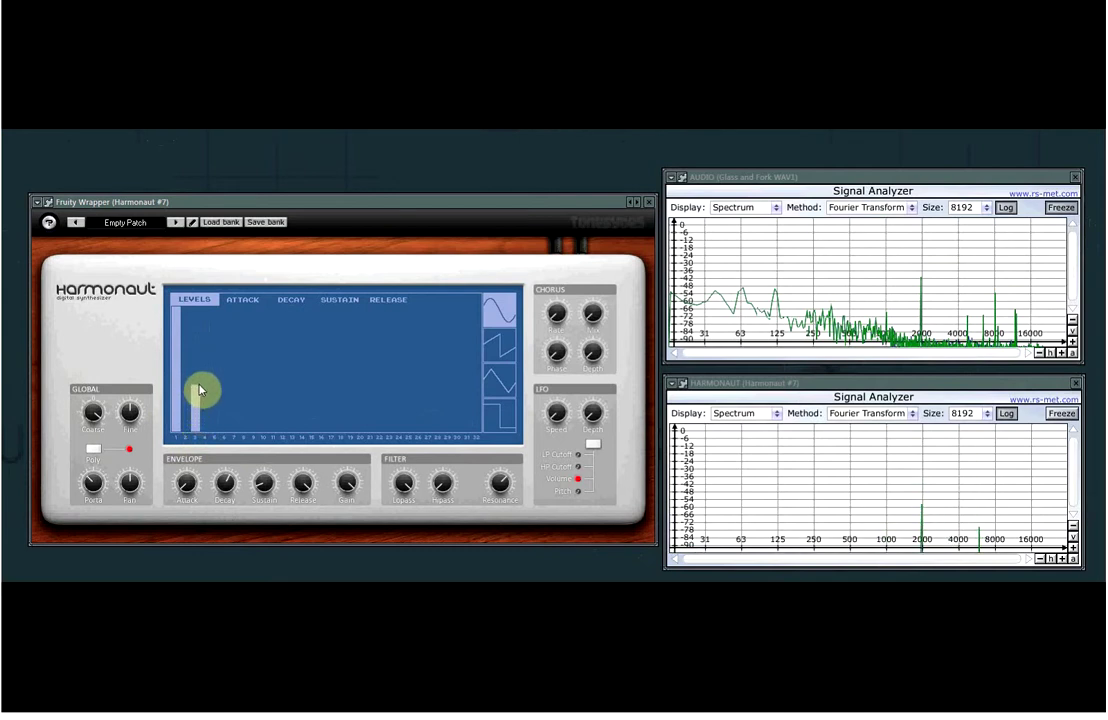
mouse_move(980, 538)
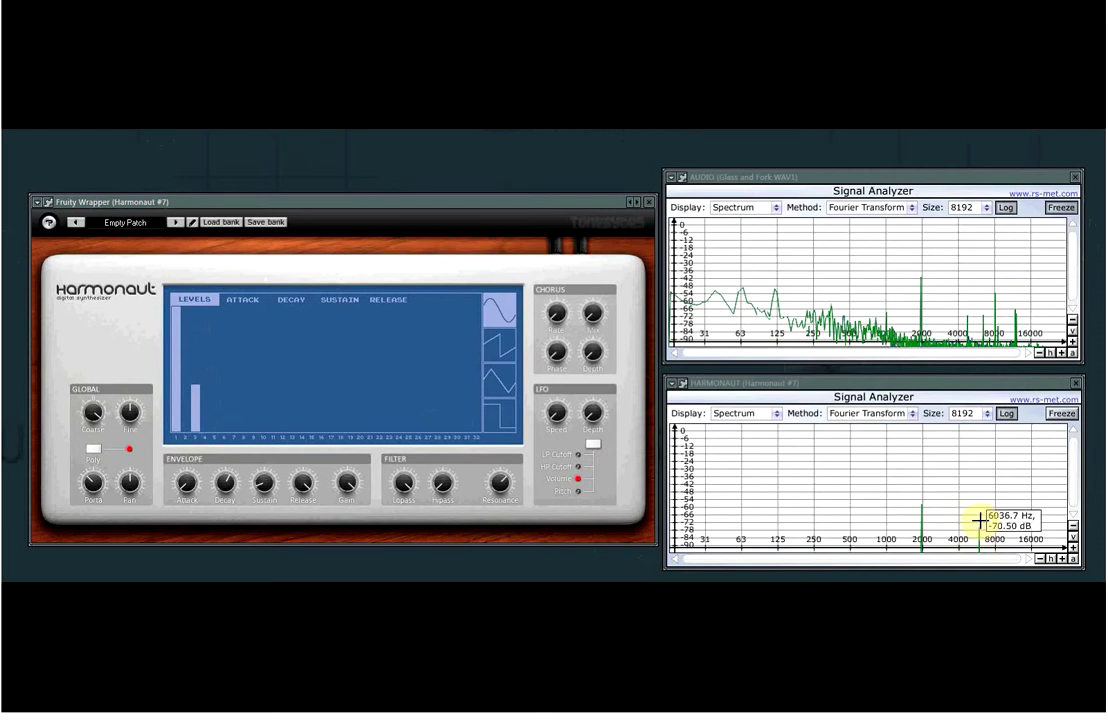
drag(197, 389, 196, 424)
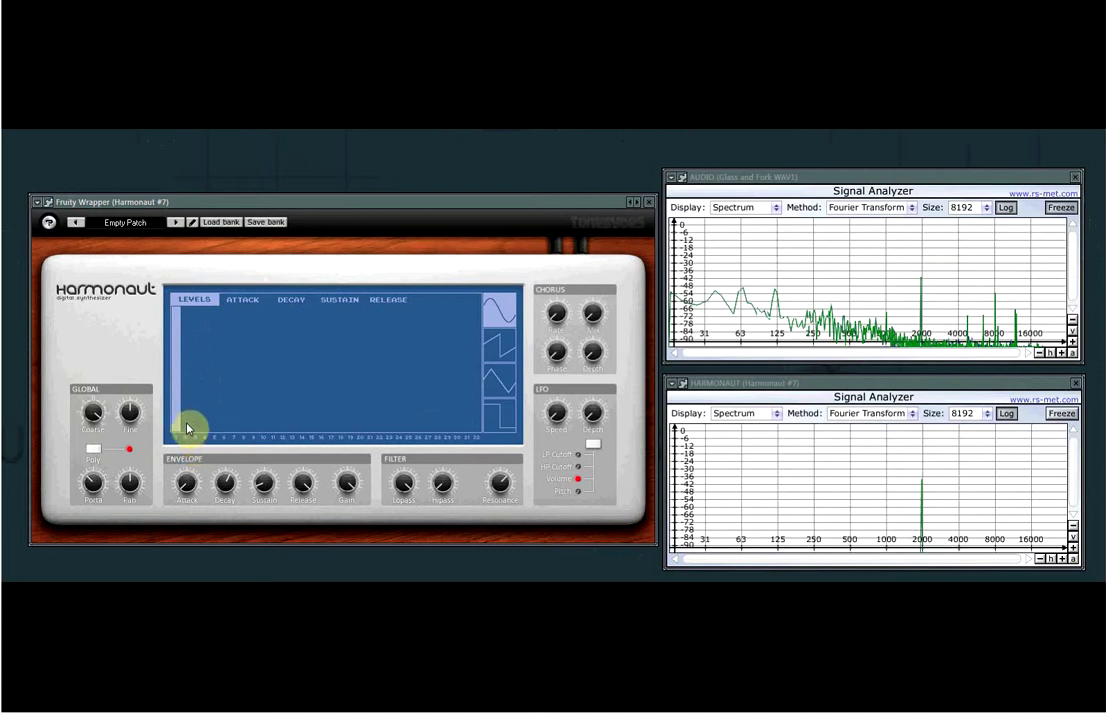
Try the second harmonic at about two-thirds level, freeze the Harmonaut spectrum to compare it with the recorded peaks, and remove the harmonic.
click(189, 353)
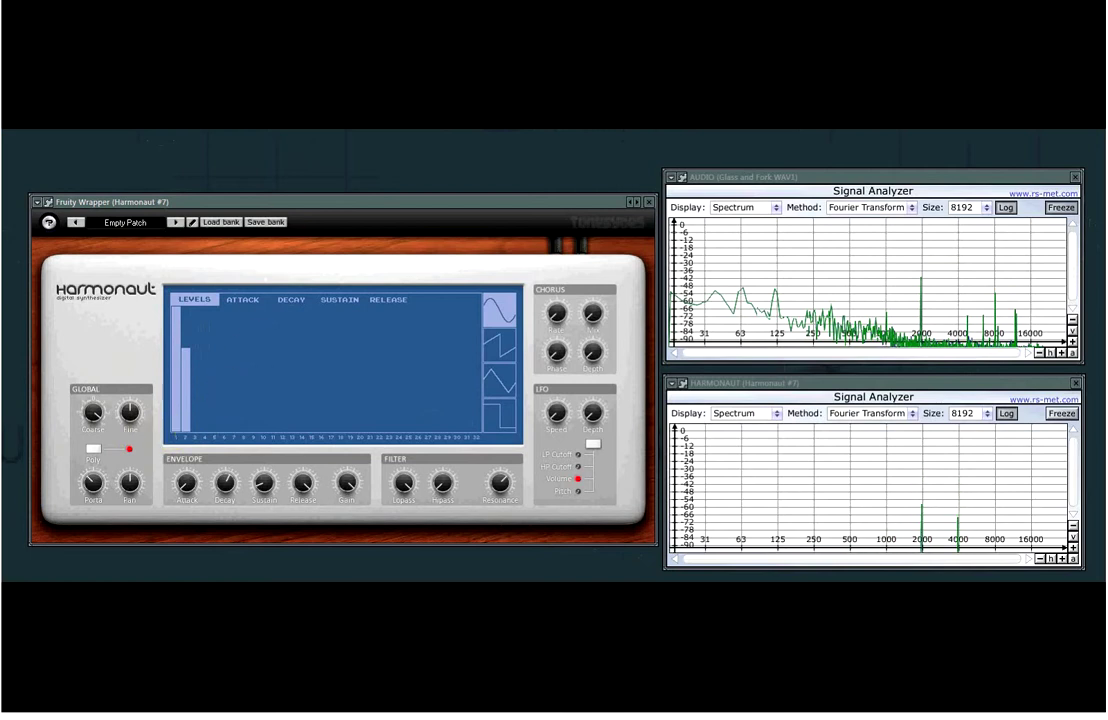
click(1060, 413)
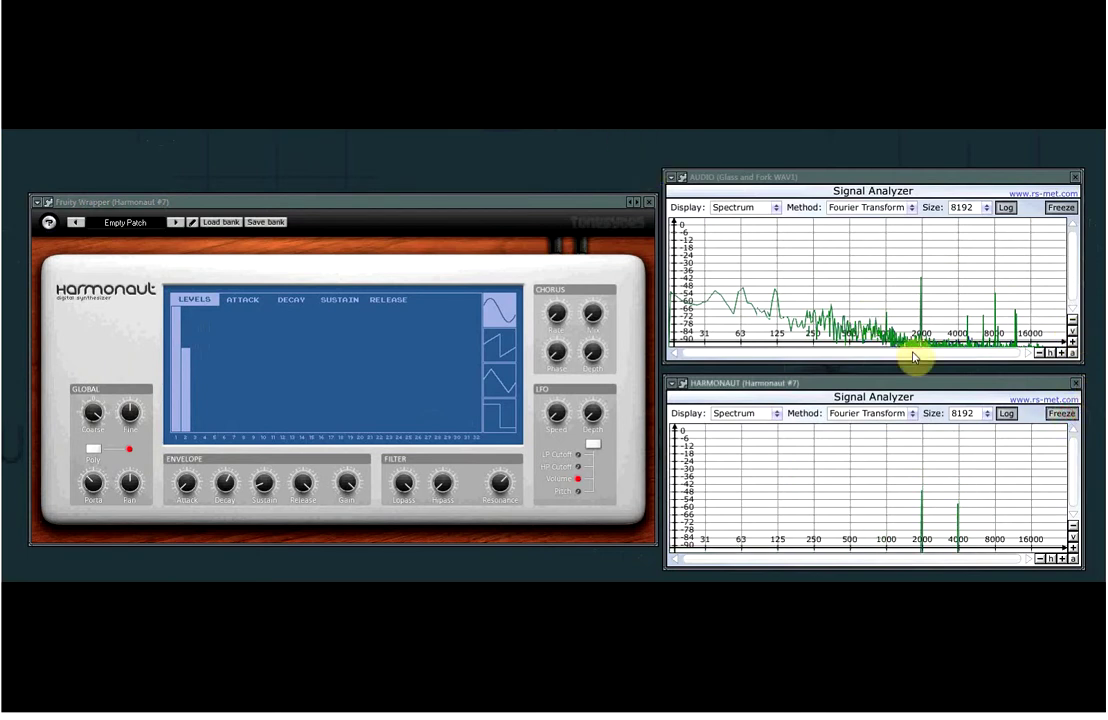
mouse_move(928, 292)
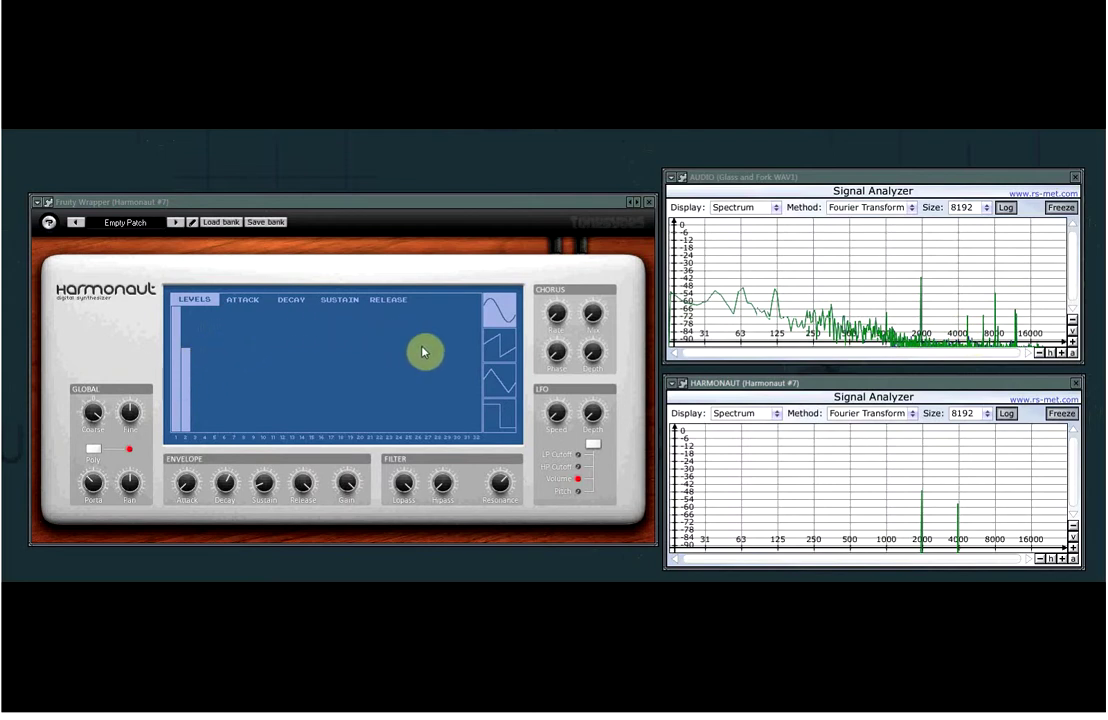
drag(199, 351, 180, 321)
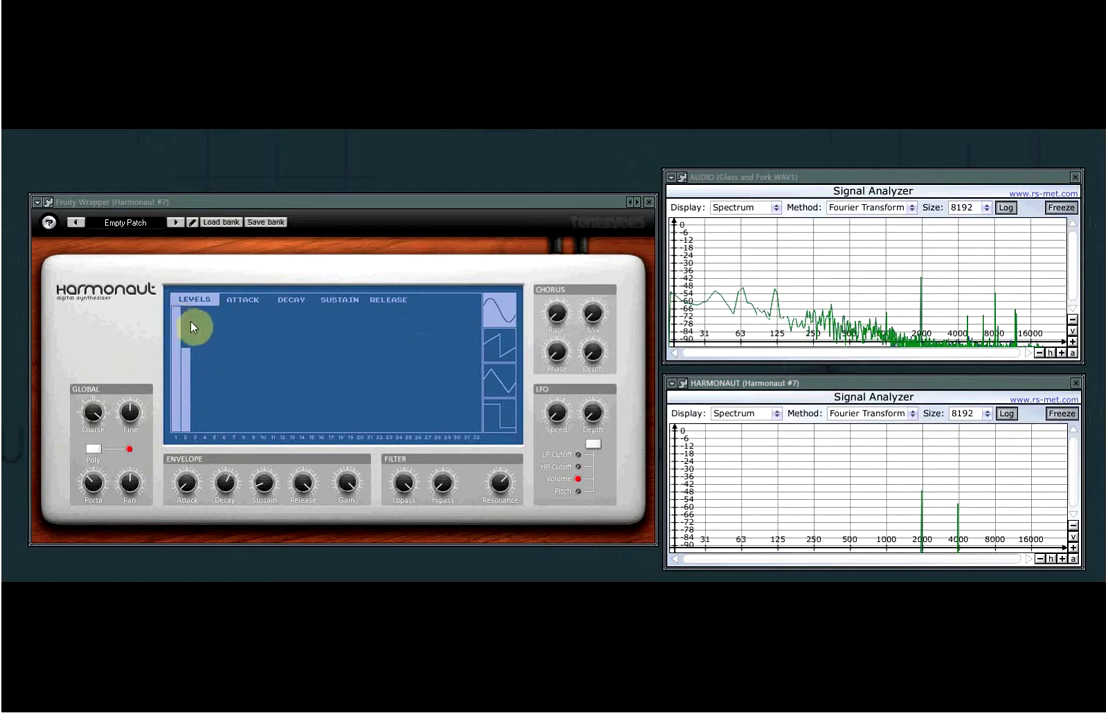
click(186, 348)
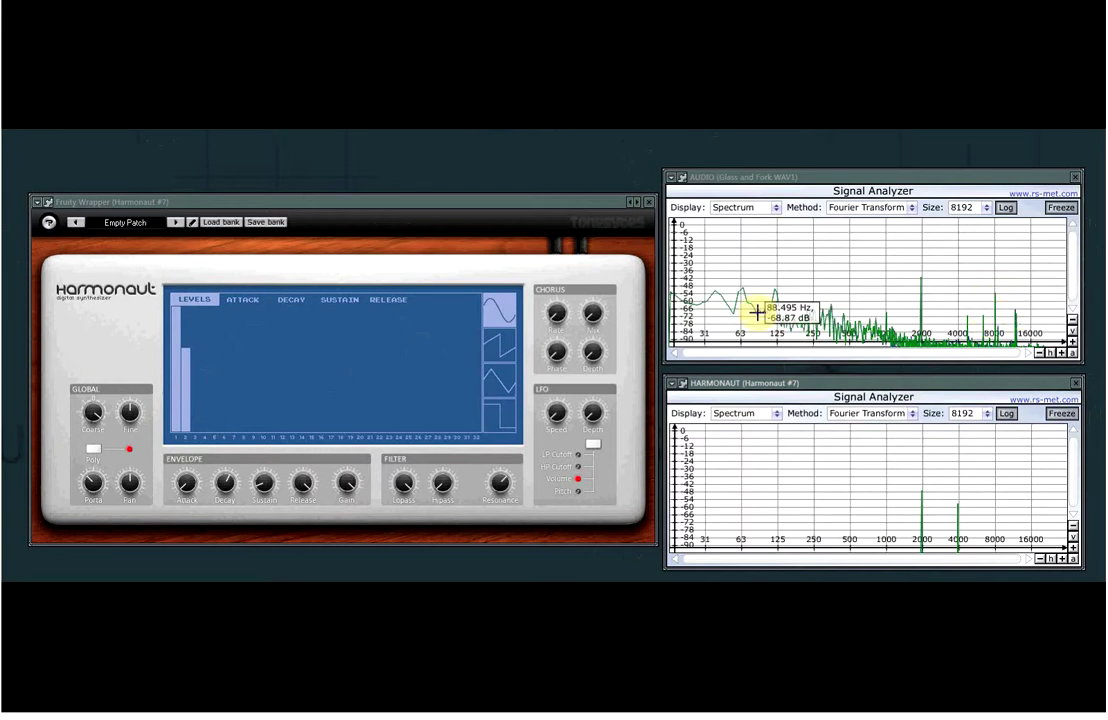
drag(189, 359, 185, 445)
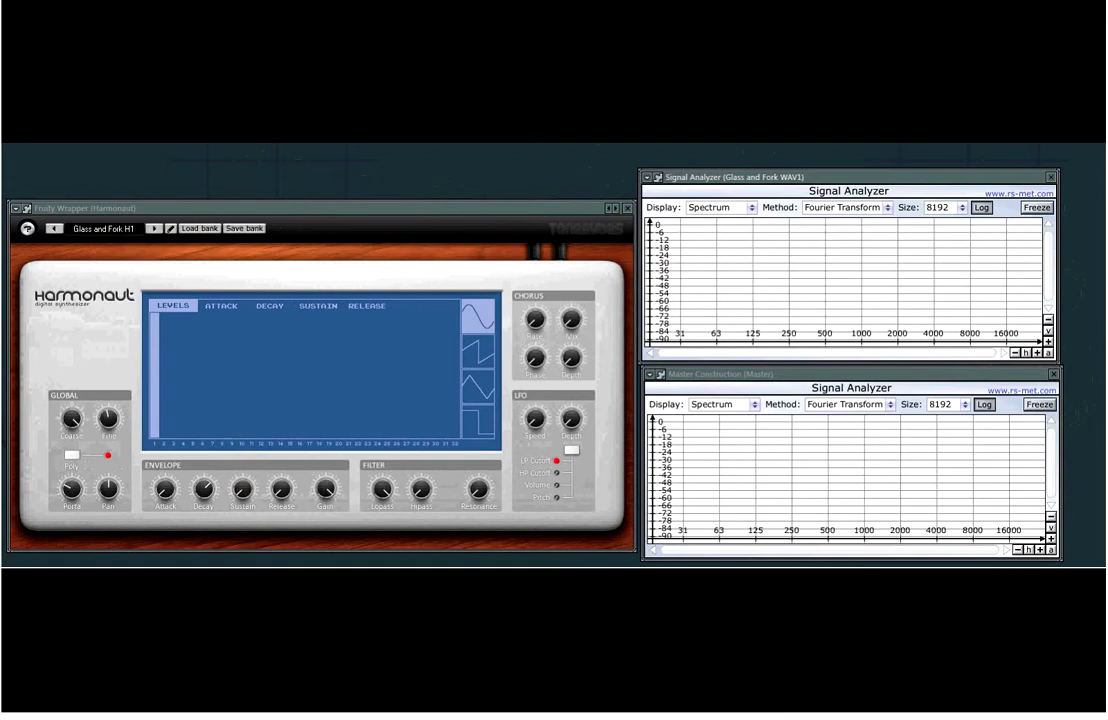
Play the Glass and Fork recording and freeze its spectrum, toggling the freeze of the Master Construction analyzer.
key(Escape)
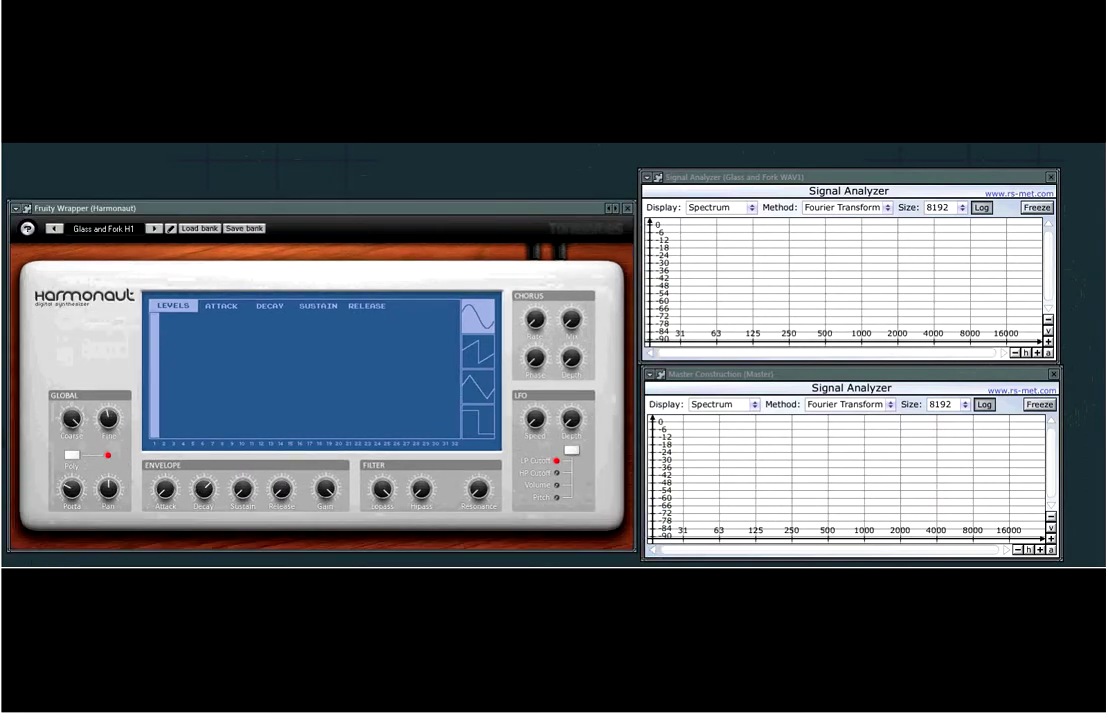
click(1051, 407)
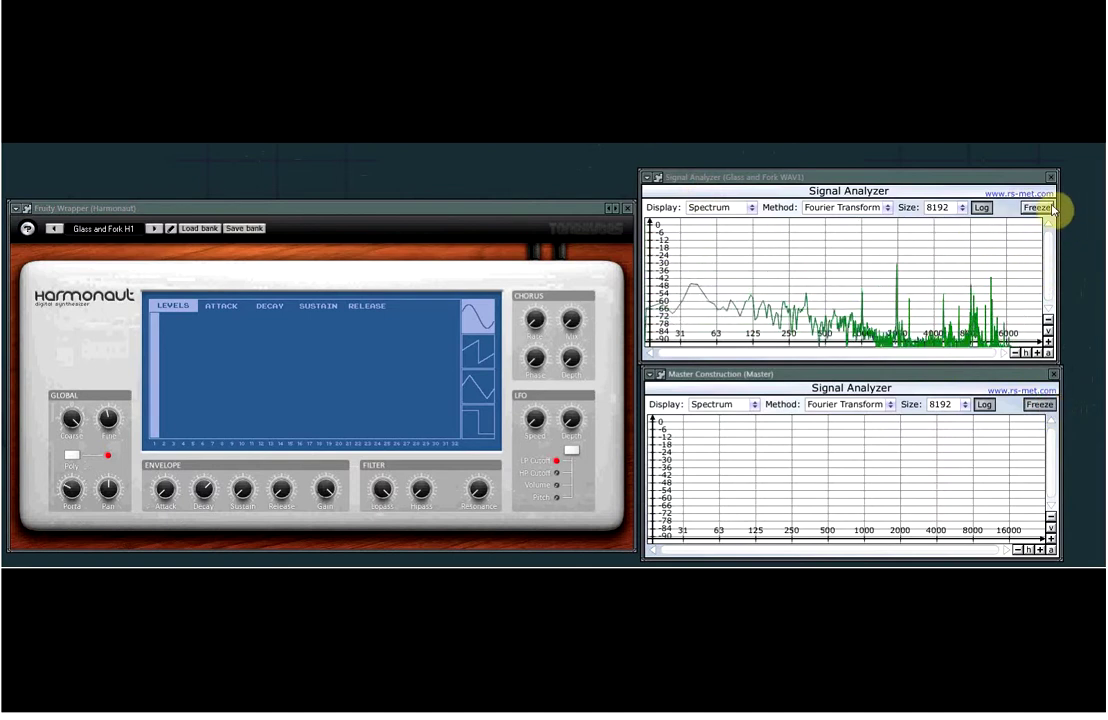
click(1043, 208)
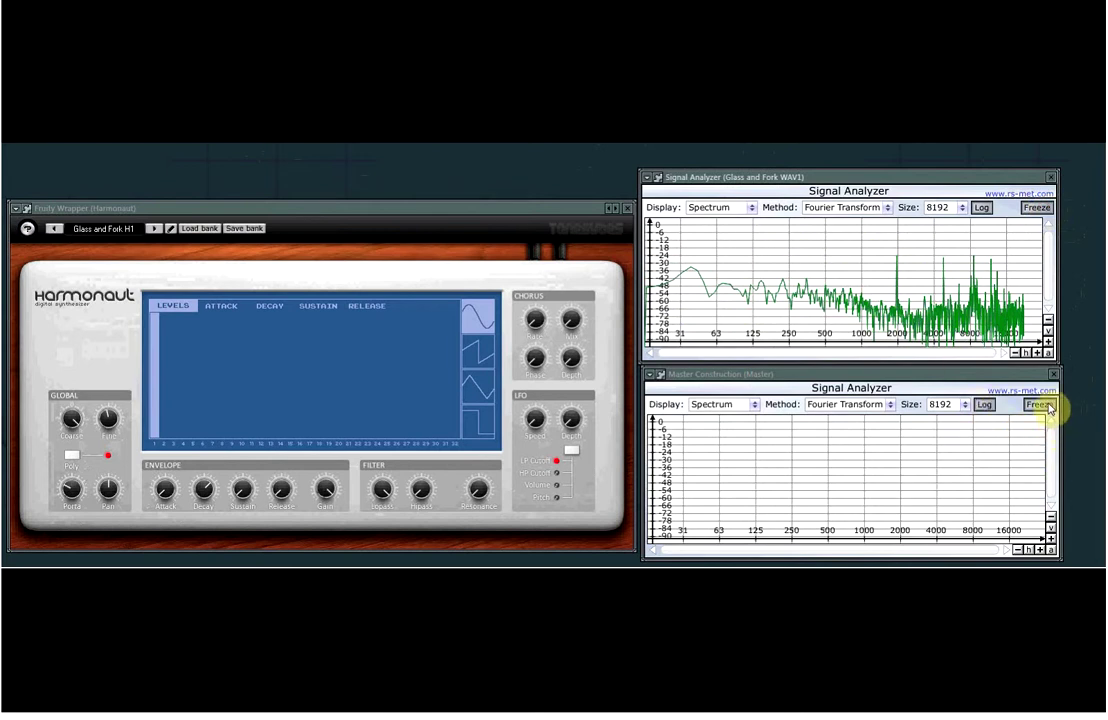
click(1040, 405)
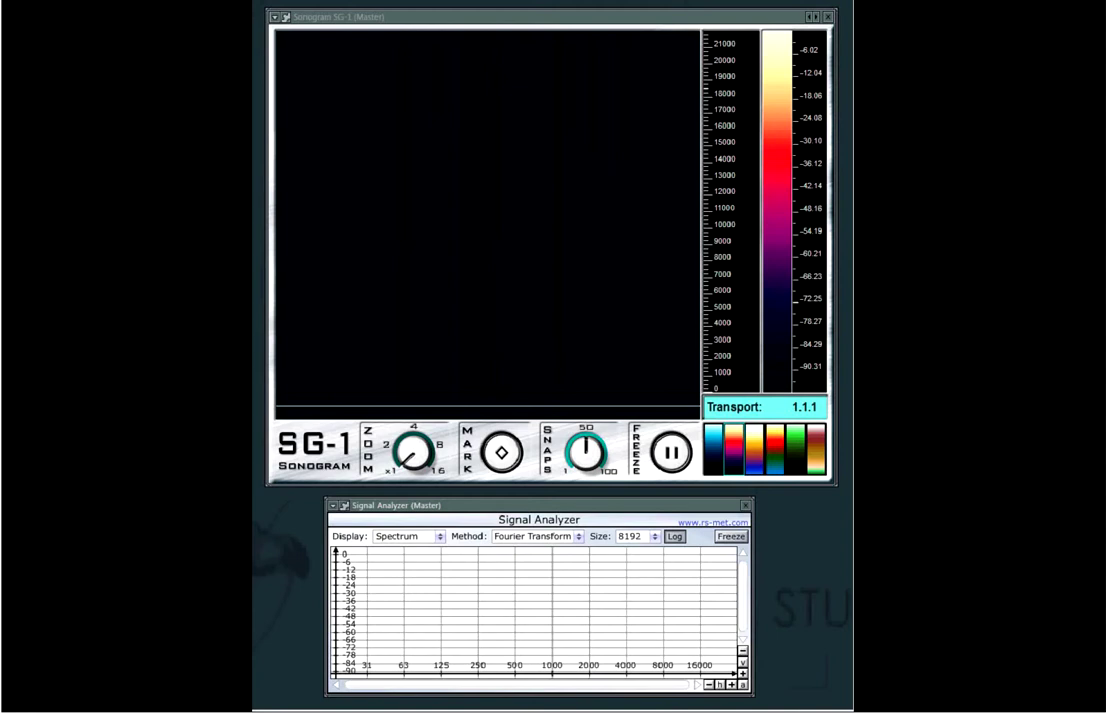
Play the audio and examine it in the master sonogram and signal analyzer.
click(630, 10)
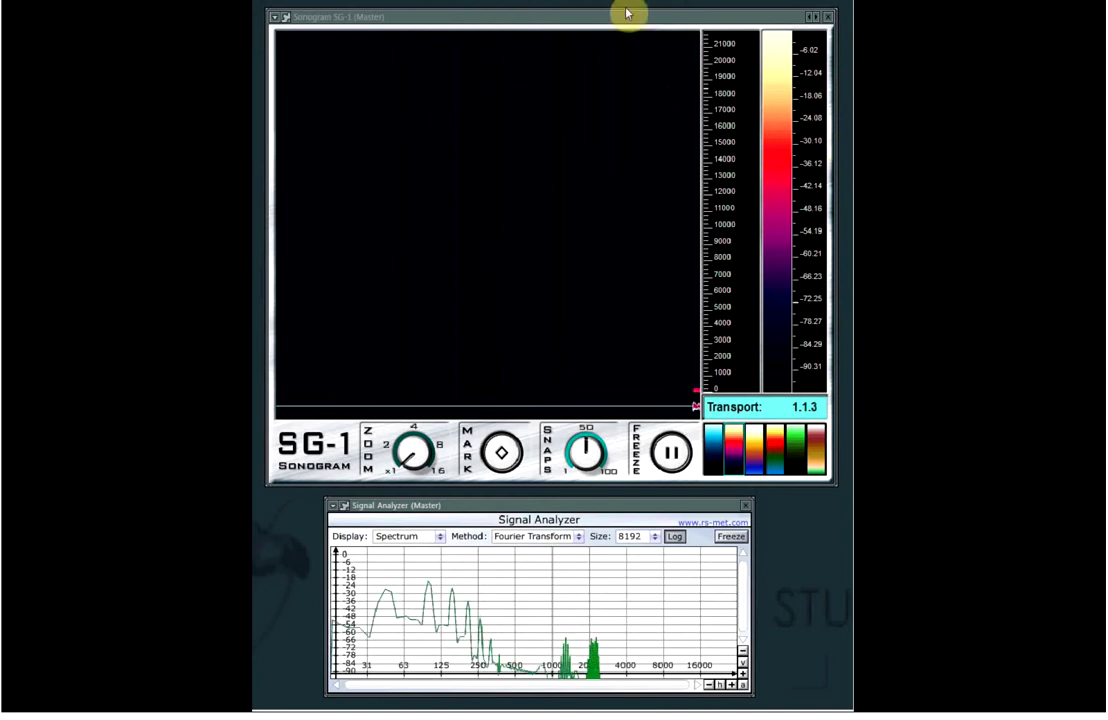